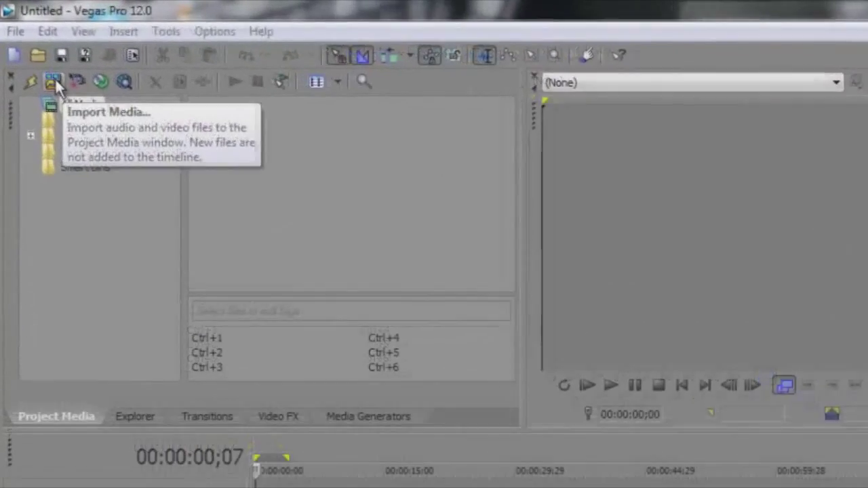
# - Import MVI_0031.MOV from the file browser into the project media
pyautogui.click(54, 81)
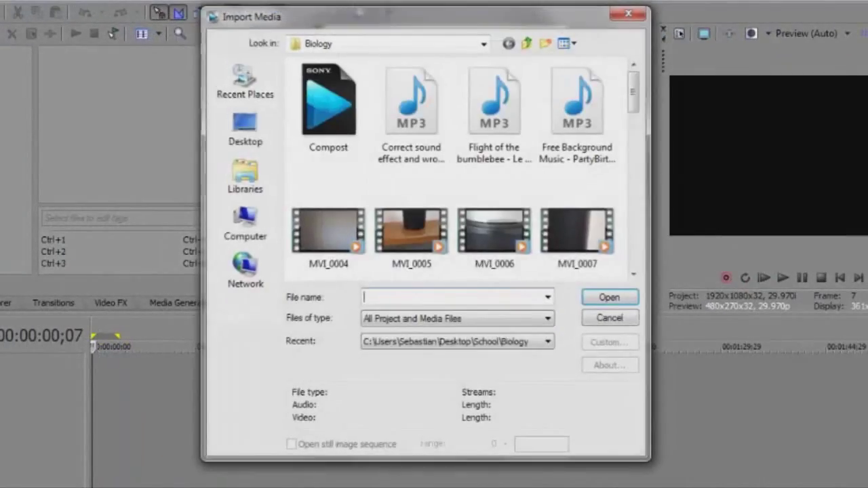
pyautogui.scroll(-2, 637, 122)
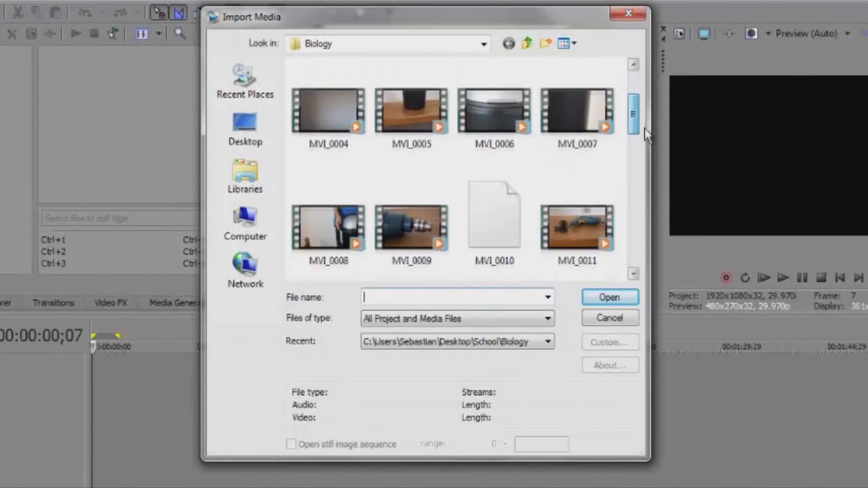
pyautogui.moveTo(645, 134); pyautogui.dragTo(671, 267)
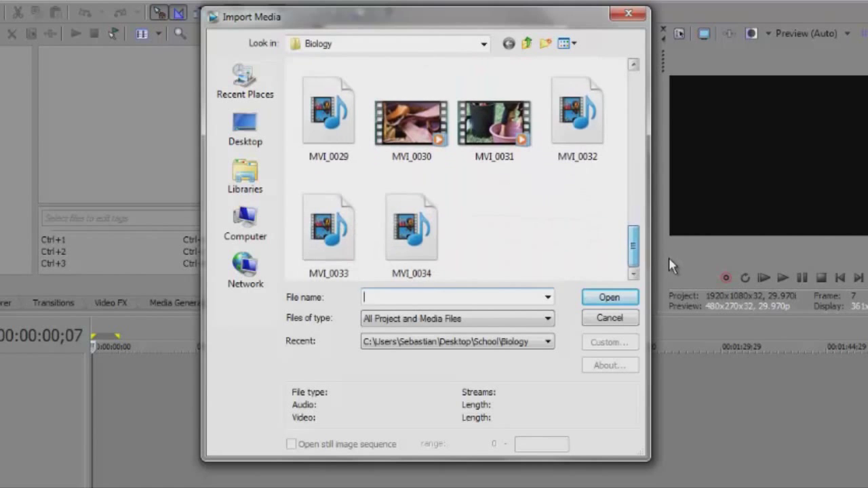
pyautogui.doubleClick(479, 114)
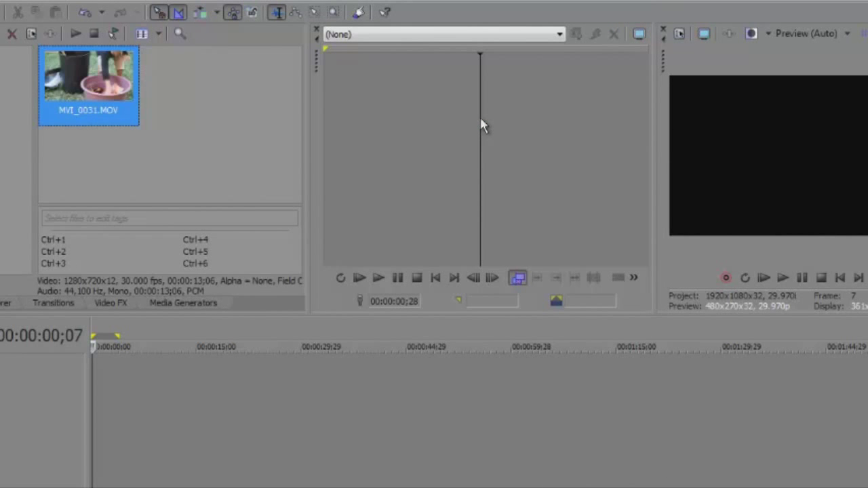
# - Place the clip at the timeline start, matching project settings to 1280x720, 30p
pyautogui.moveTo(88, 85); pyautogui.dragTo(151, 401)
pyautogui.click(517, 213)
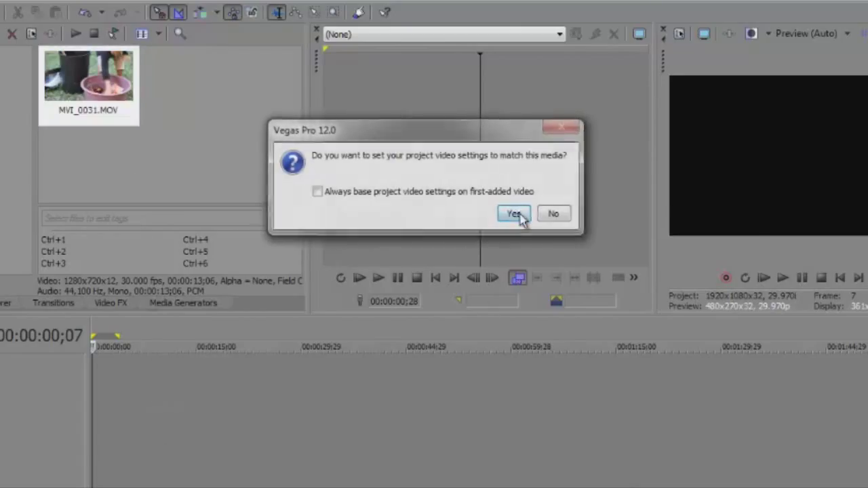
pyautogui.moveTo(184, 377); pyautogui.dragTo(134, 377)
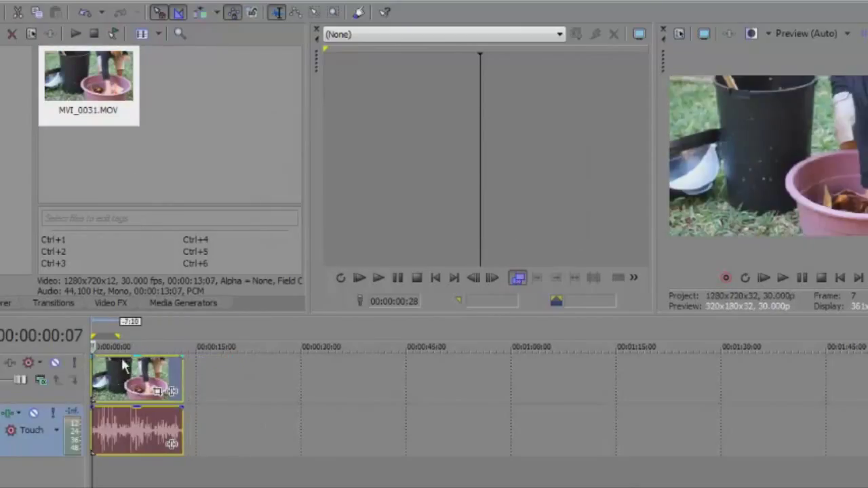
pyautogui.click(313, 436)
# - Change the project video template from 30p to HDV 720-25p (1280x720, 25.000 fps)
pyautogui.hotkey('ctrl', 'Home')
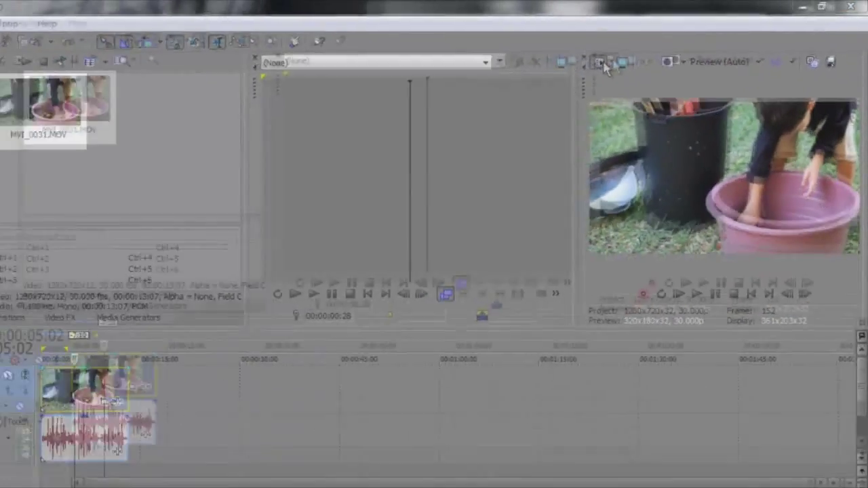
pyautogui.click(346, 122)
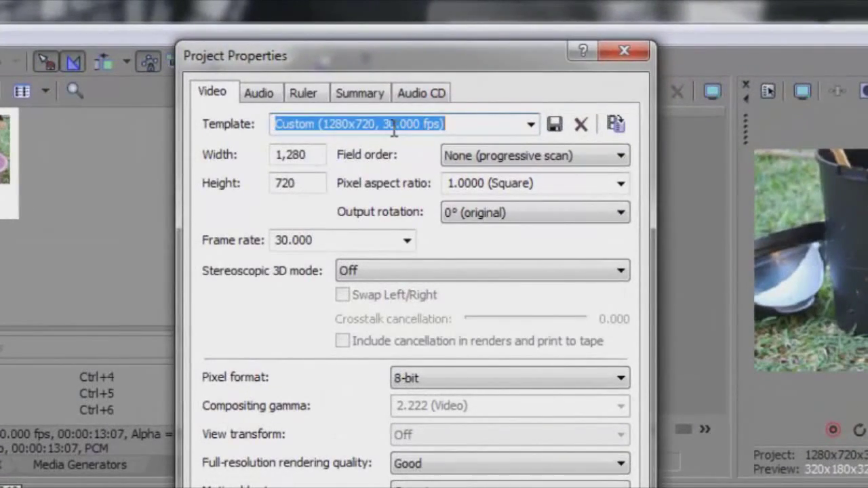
pyautogui.click(530, 125)
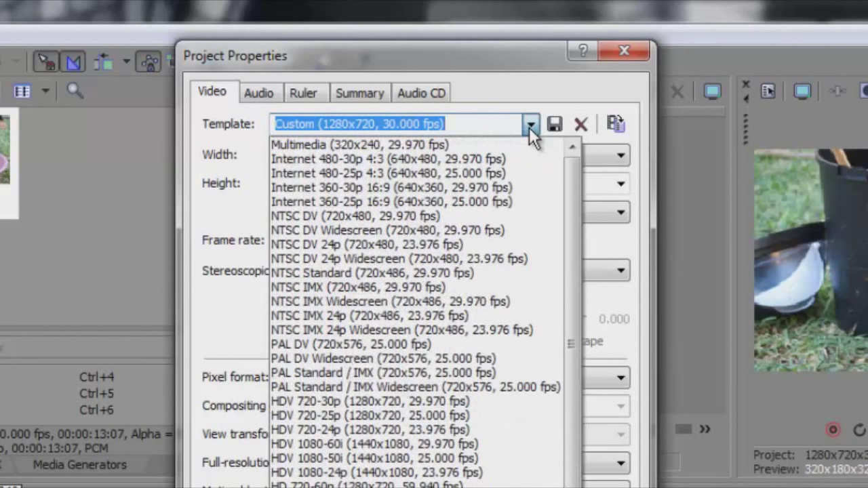
pyautogui.click(478, 415)
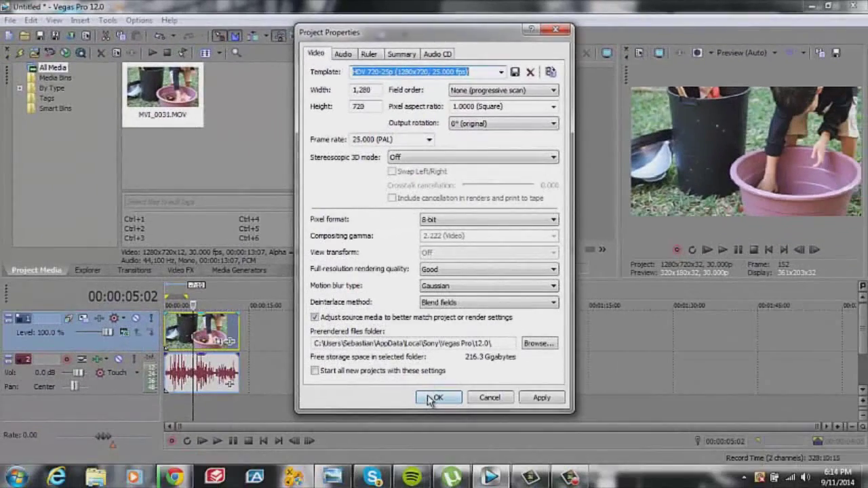
pyautogui.click(434, 398)
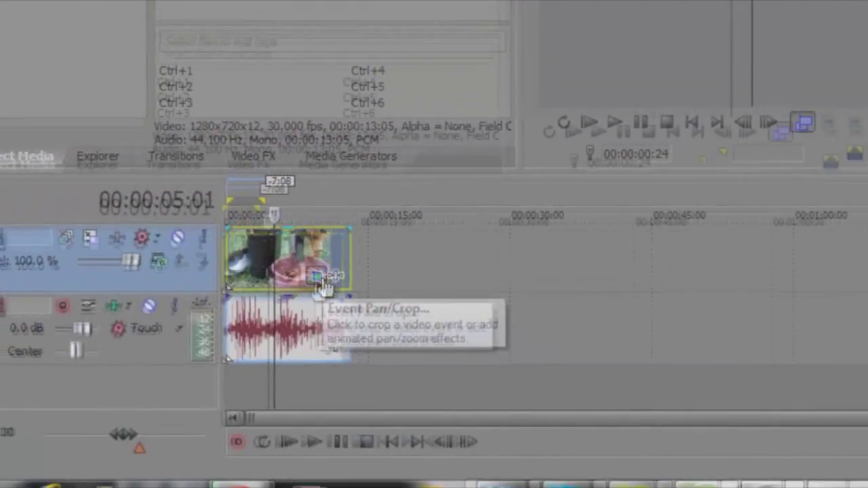
# - Crop the clip's pan/crop frame to 1280 × 549.6, centred at Y 278.8
pyautogui.click(324, 285)
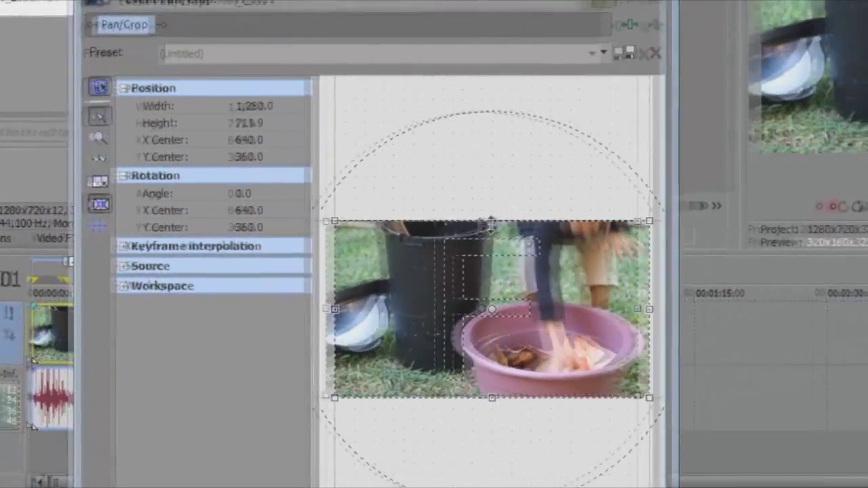
pyautogui.moveTo(491, 223); pyautogui.dragTo(473, 248)
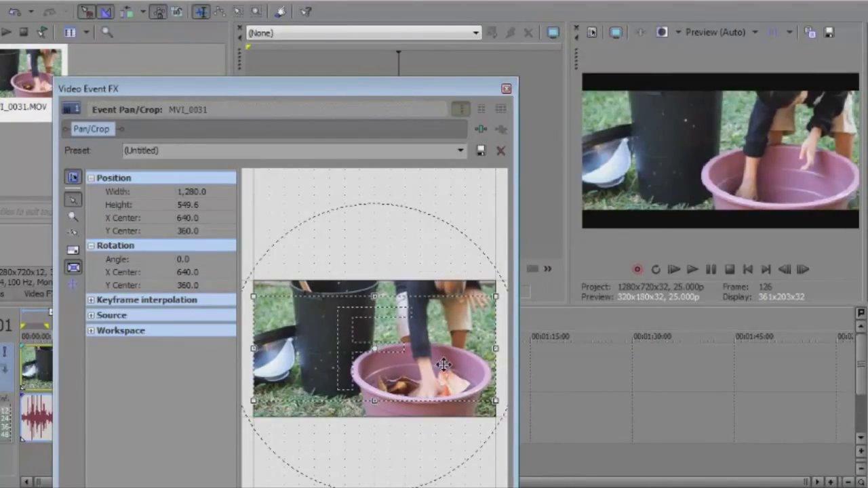
pyautogui.moveTo(443, 365); pyautogui.dragTo(442, 349)
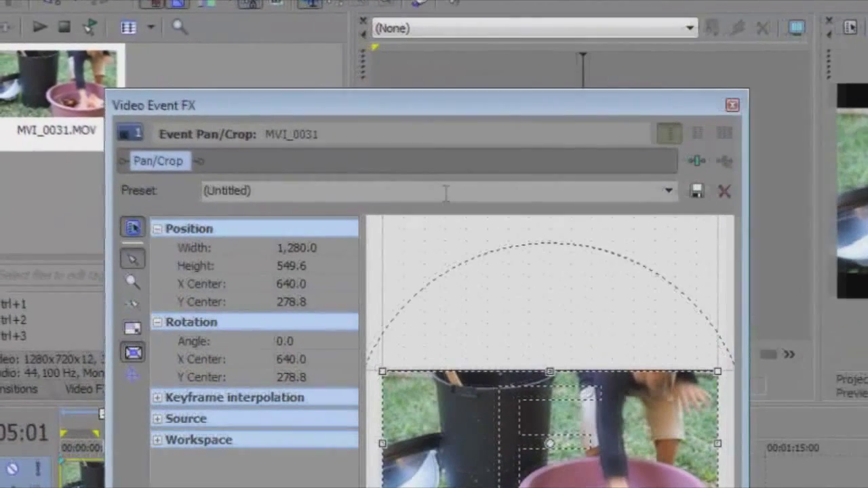
# - Save the widescreen crop as the pan/crop preset 'Film' and close Video Event FX
pyautogui.doubleClick(301, 150)
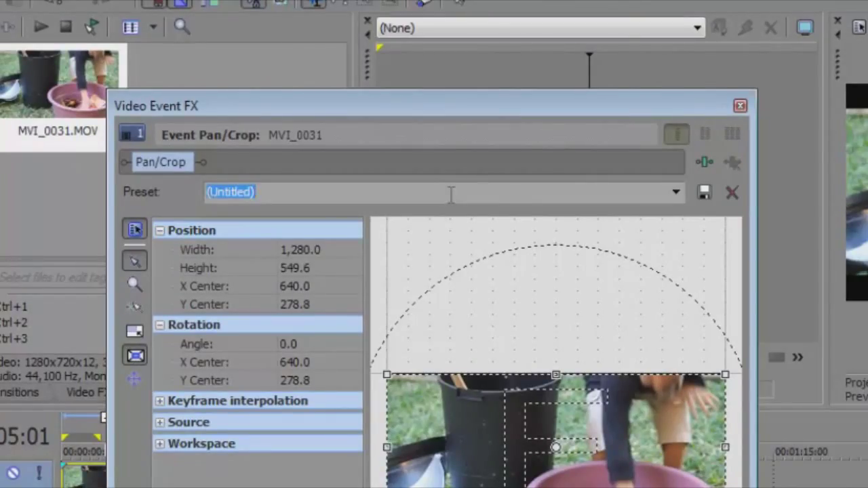
pyautogui.write('Fi')
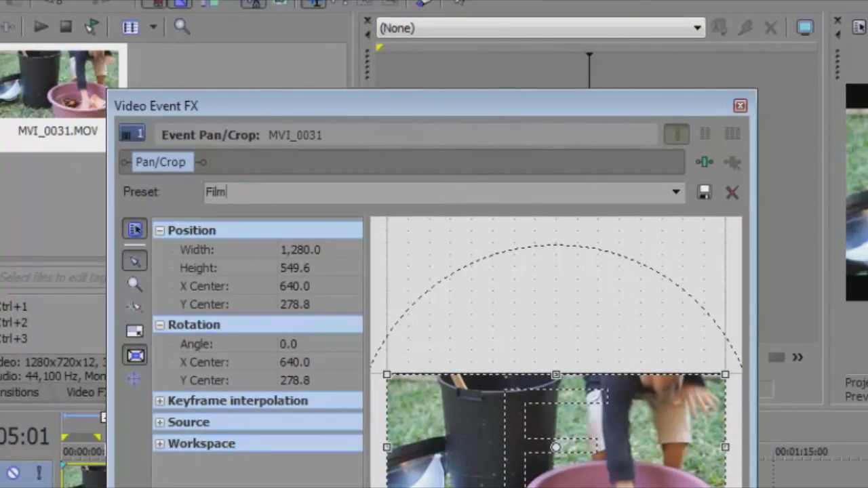
pyautogui.write('lm')
pyautogui.click(704, 192)
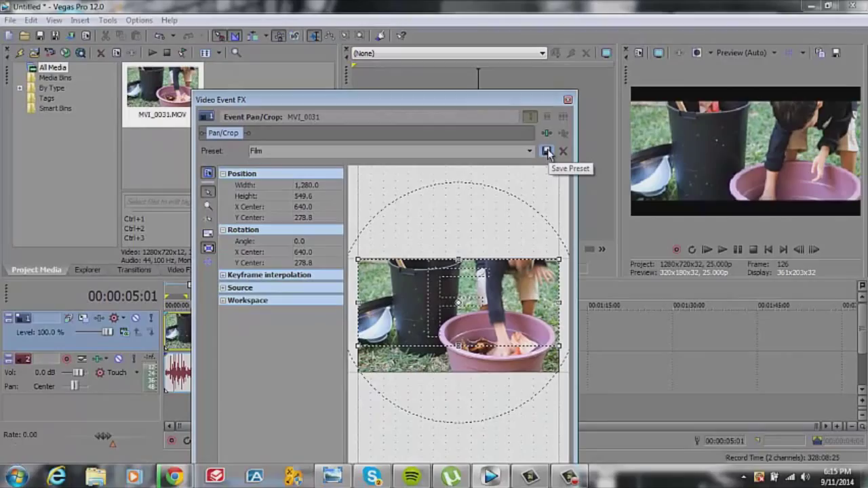
pyautogui.click(548, 152)
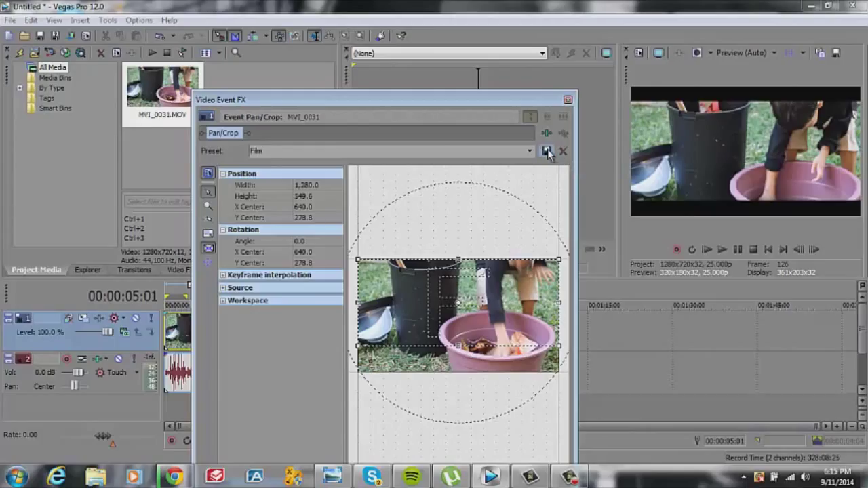
pyautogui.click(567, 101)
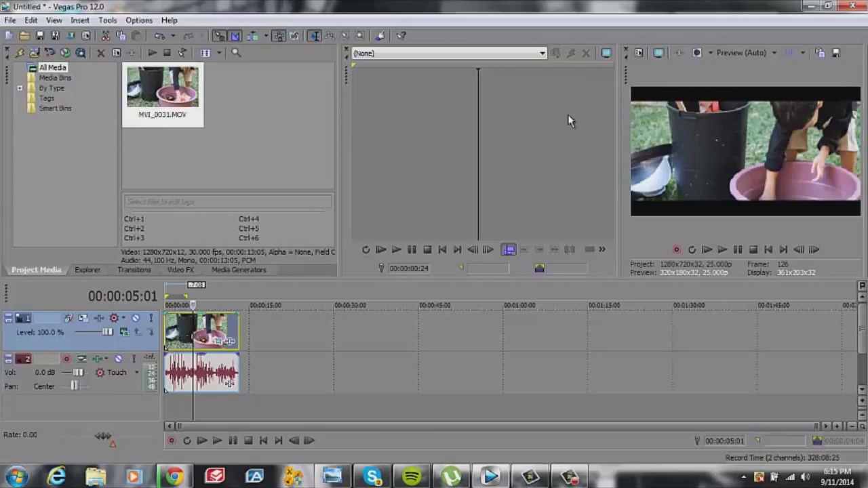
# - Apply the Color Corrector's Red Midtones preset to the timeline clip (Mid 103.5, 0.500)
pyautogui.click(181, 270)
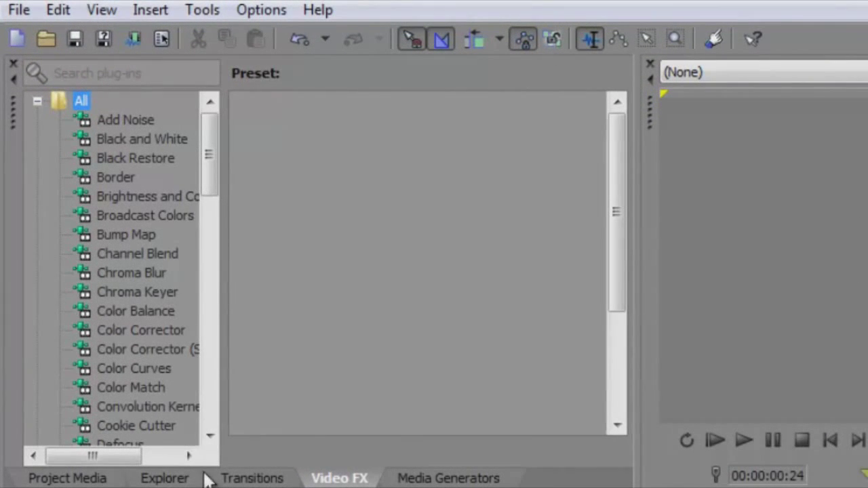
pyautogui.click(166, 331)
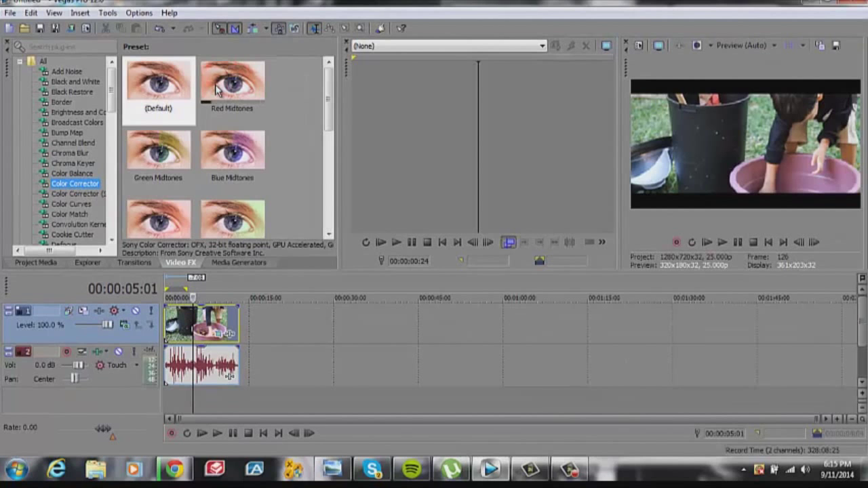
pyautogui.click(217, 90)
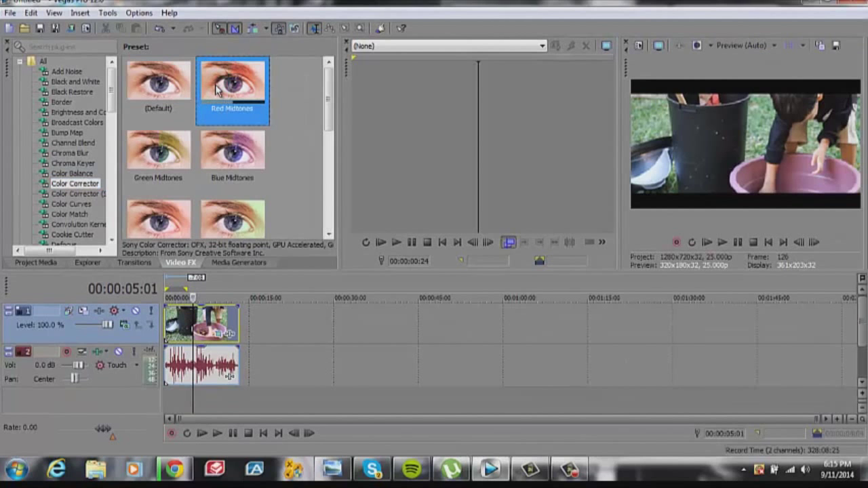
pyautogui.moveTo(217, 90); pyautogui.dragTo(202, 327)
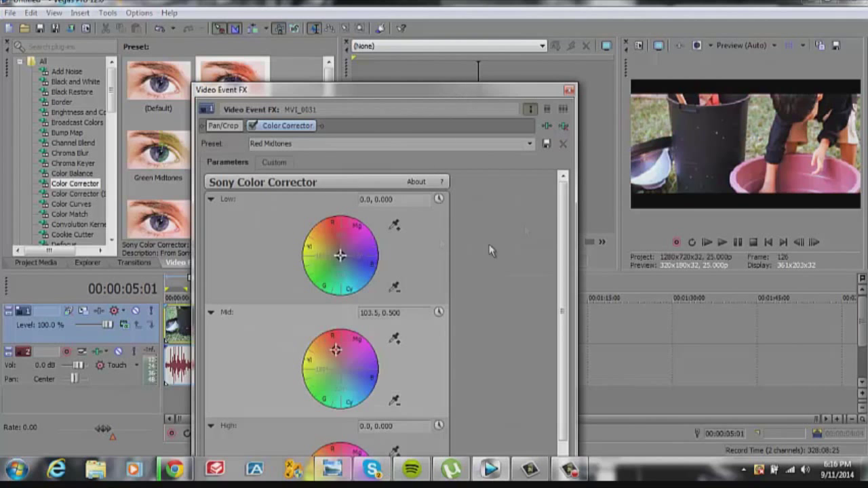
# - Tint the Color Corrector's Low wheel toward orange-red, setting it to 146.07 with strength 0.2
pyautogui.moveTo(563, 234)
pyautogui.mouseDown()
pyautogui.moveTo(563, 252)
pyautogui.moveTo(563, 238)
pyautogui.mouseUp()
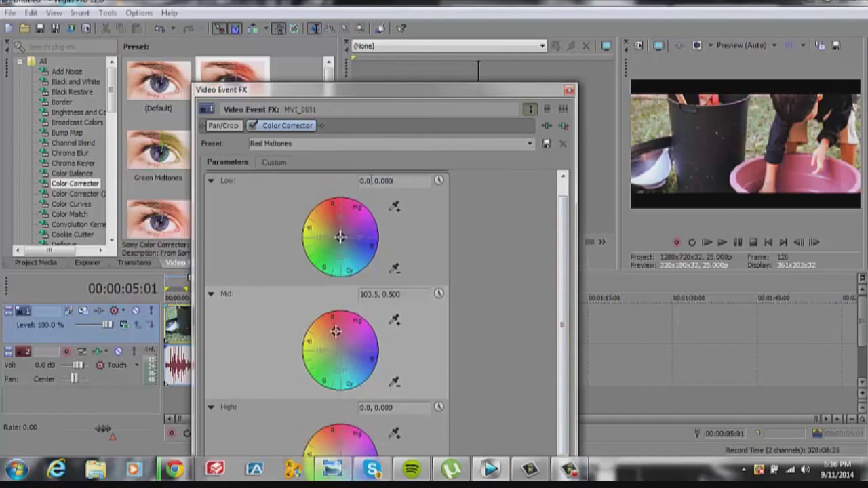
pyautogui.click(376, 181)
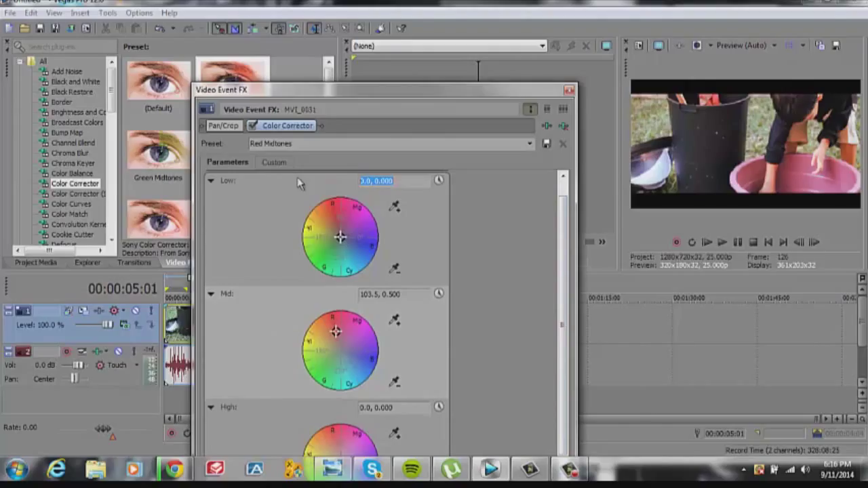
pyautogui.click(340, 237)
pyautogui.moveTo(345, 240); pyautogui.dragTo(335, 232)
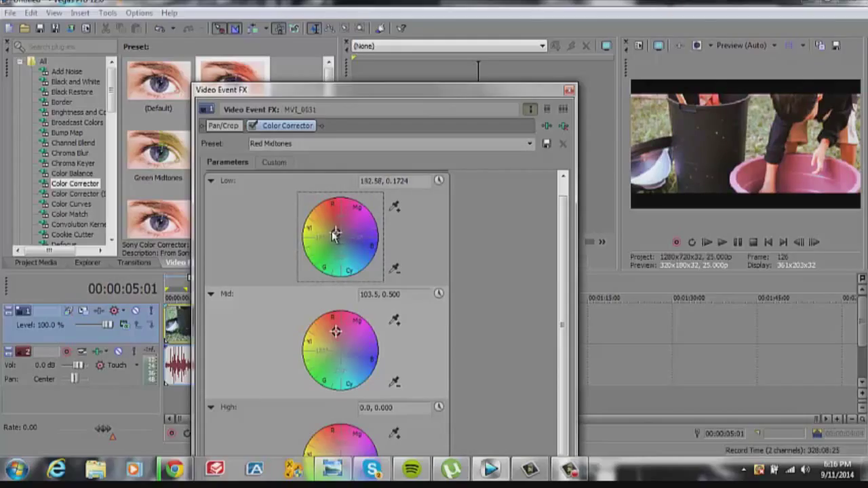
pyautogui.moveTo(334, 234); pyautogui.dragTo(331, 230)
pyautogui.moveTo(411, 181); pyautogui.dragTo(393, 182)
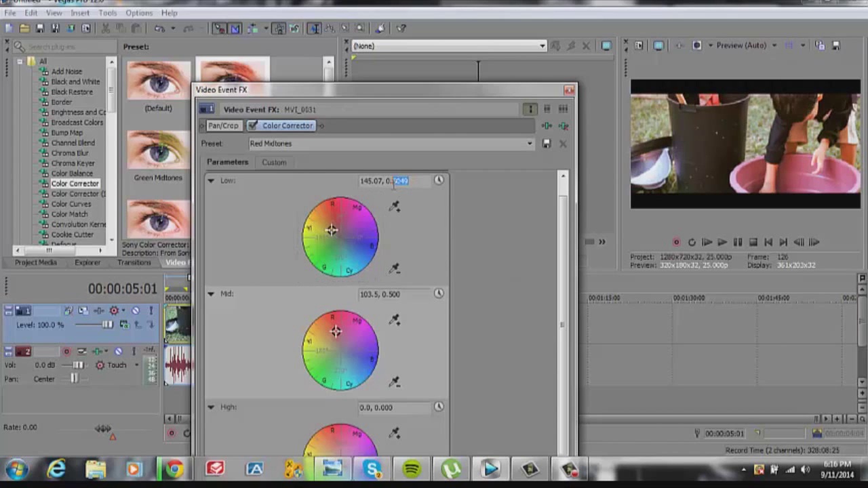
pyautogui.write('2')
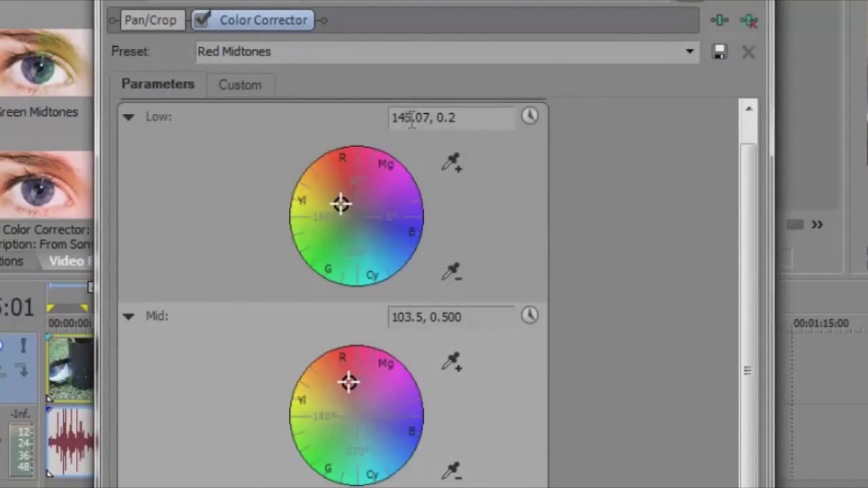
pyautogui.click(411, 118)
pyautogui.press('BackSpace')
pyautogui.write('6')
# - Set the Mid hue to 123.5 and the High to 308 at 0.2
pyautogui.scroll(-1, 516, 308)
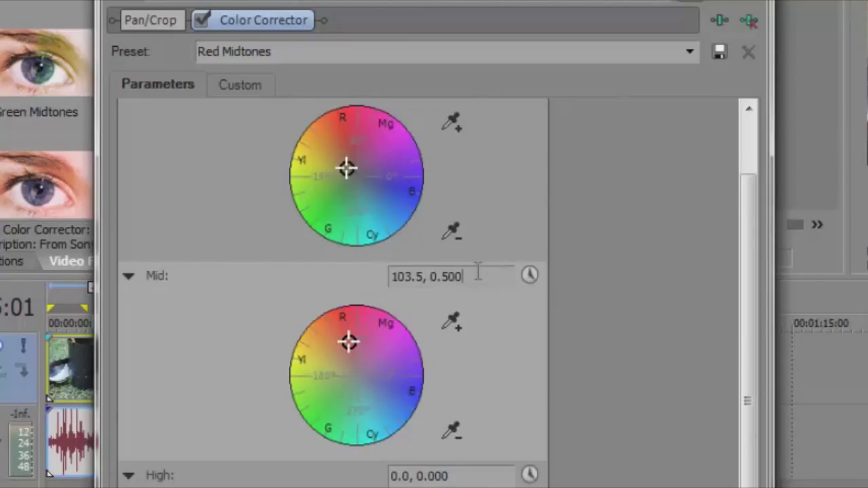
pyautogui.scroll(1, 683, 288)
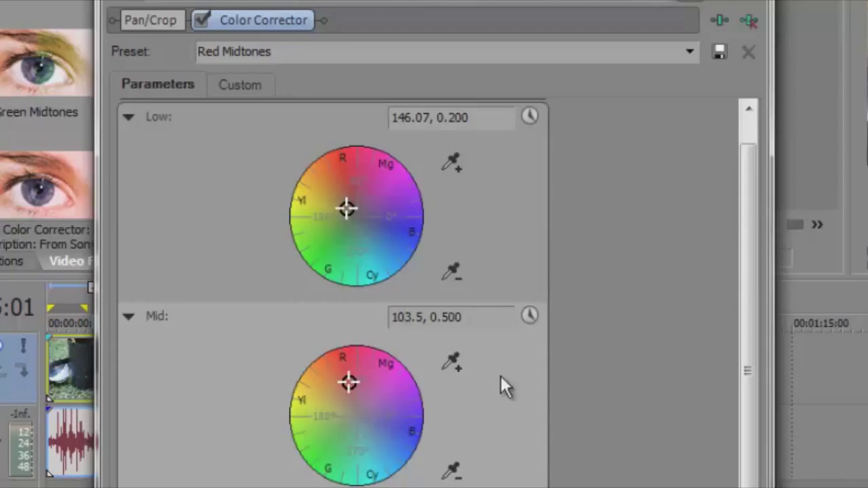
pyautogui.press('BackSpace')
pyautogui.write('2')
pyautogui.moveTo(750, 359); pyautogui.dragTo(733, 421)
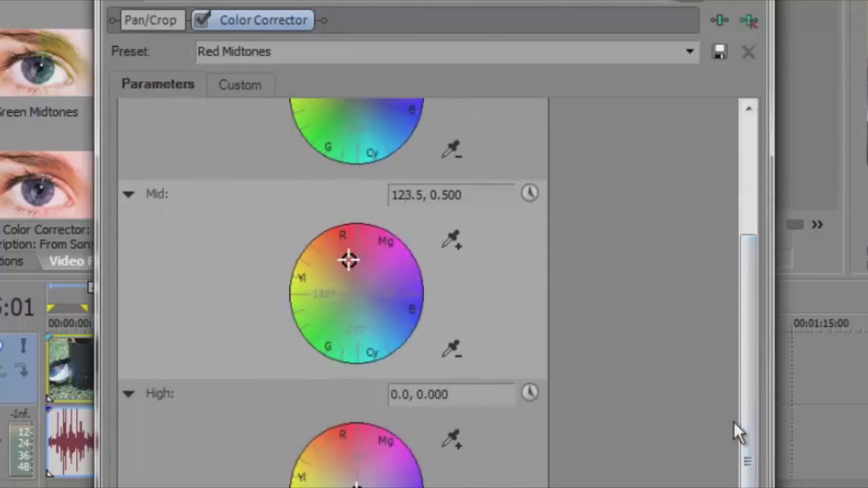
pyautogui.doubleClick(405, 395)
pyautogui.write('30')
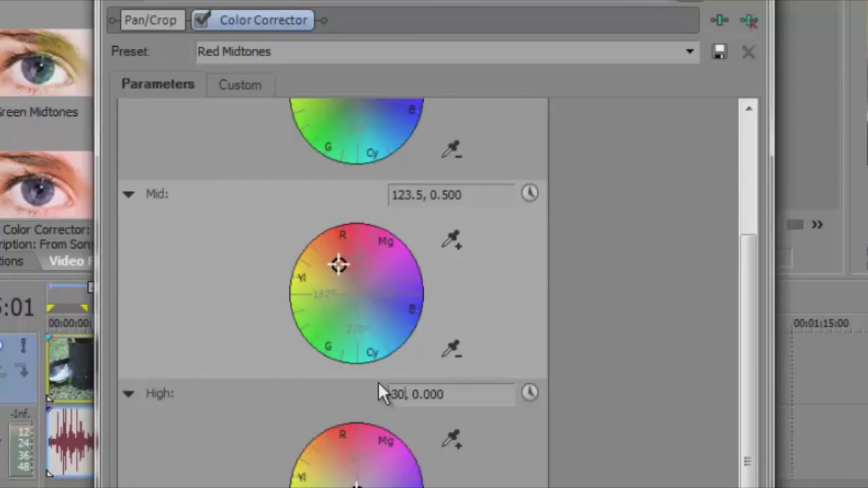
pyautogui.write('8')
pyautogui.click(468, 400)
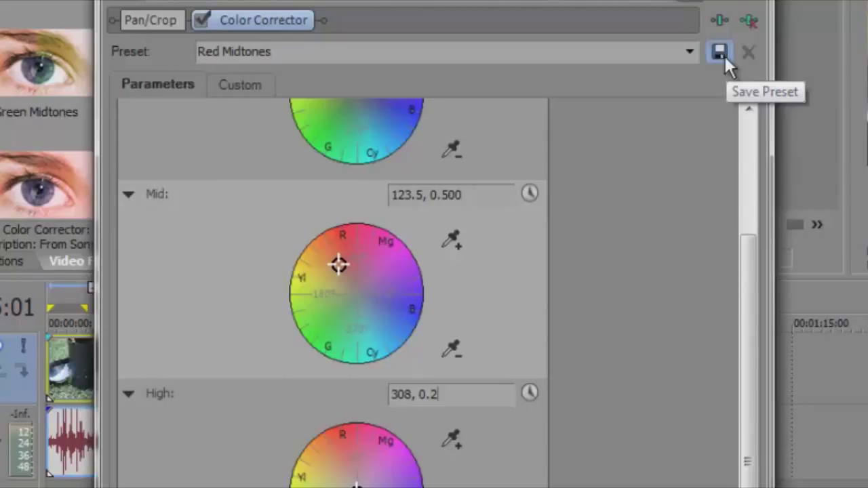
# - Save the Color Corrector settings as a preset named 'Film'
pyautogui.click(449, 52)
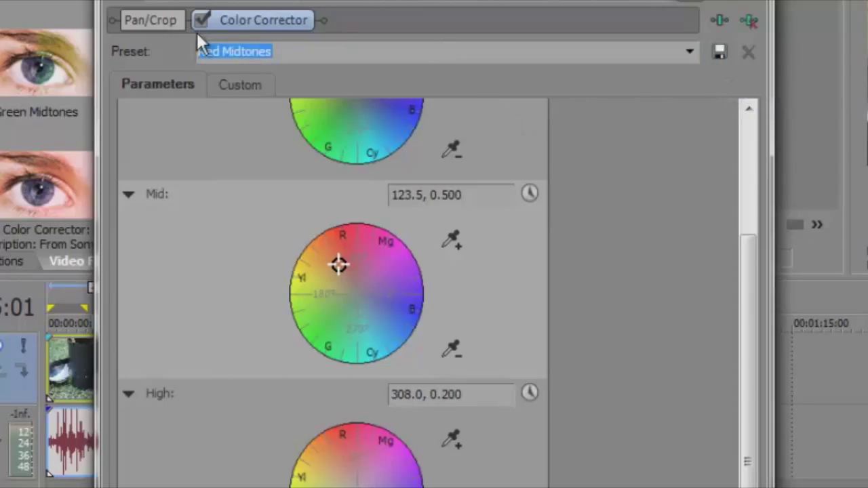
pyautogui.press('Delete')
pyautogui.write('Film')
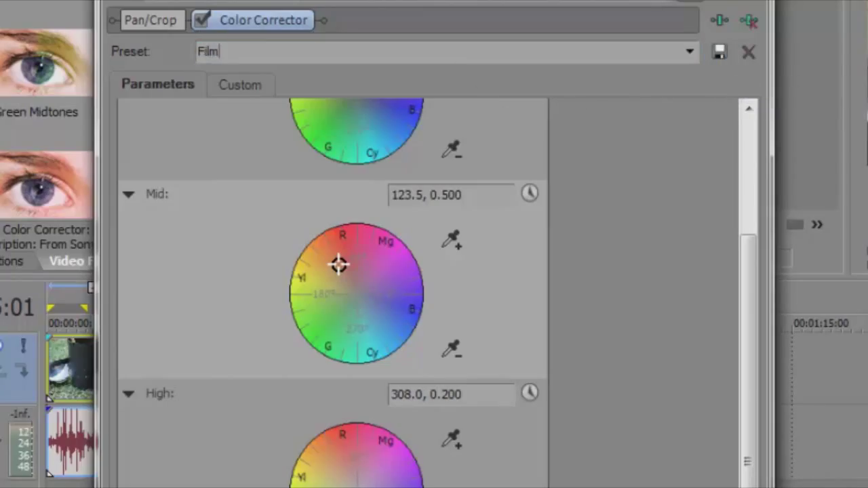
pyautogui.click(719, 50)
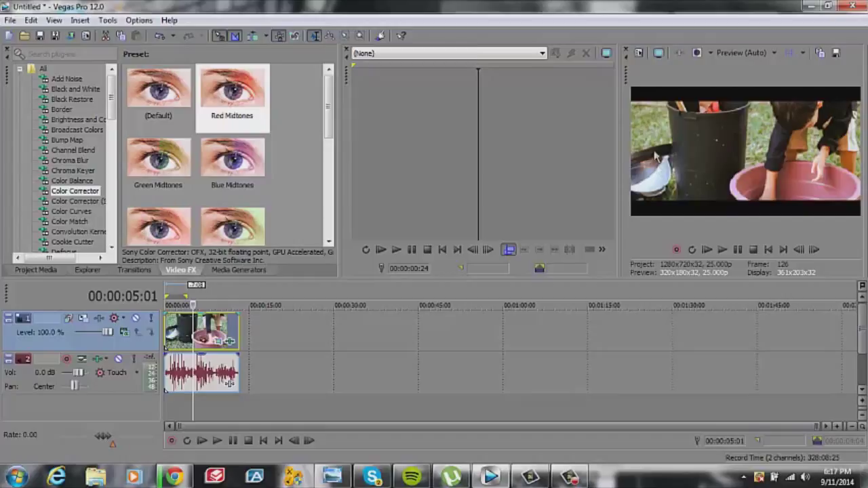
# - Apply Soft Contrast's Warm Vignette preset to the video event, darkening the edges
pyautogui.moveTo(112, 96); pyautogui.dragTo(118, 186)
pyautogui.click(81, 191)
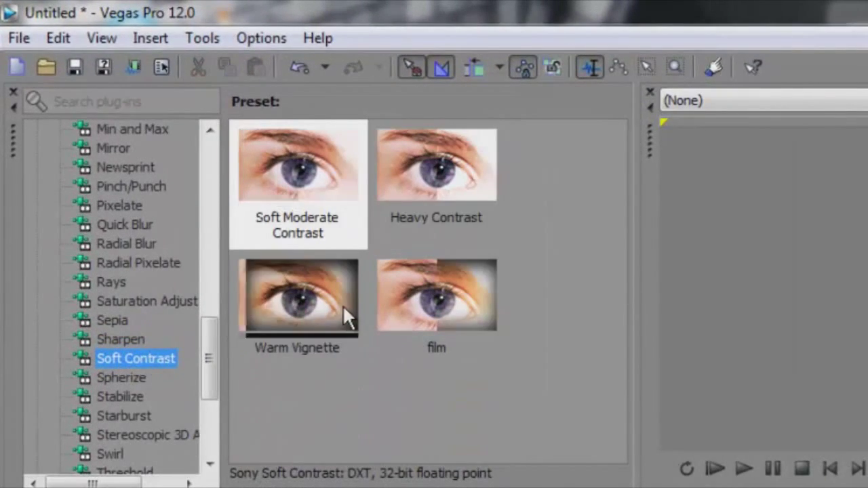
pyautogui.click(342, 305)
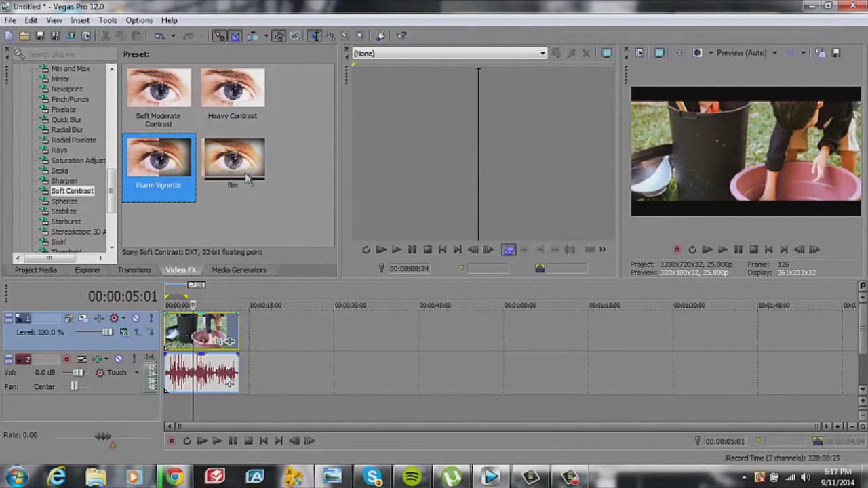
pyautogui.moveTo(163, 156); pyautogui.dragTo(209, 326)
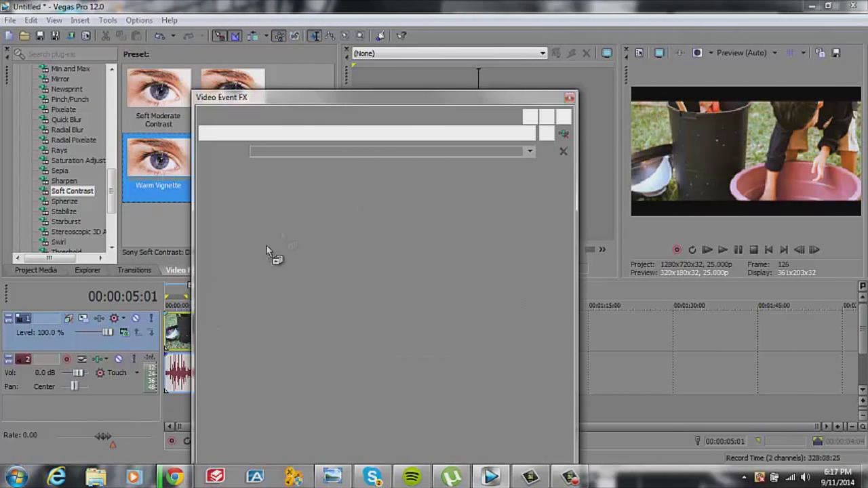
# - Switch Soft Contrast to the 'film' preset and review its black rectangular vignette settings
pyautogui.click(530, 151)
pyautogui.click(403, 187)
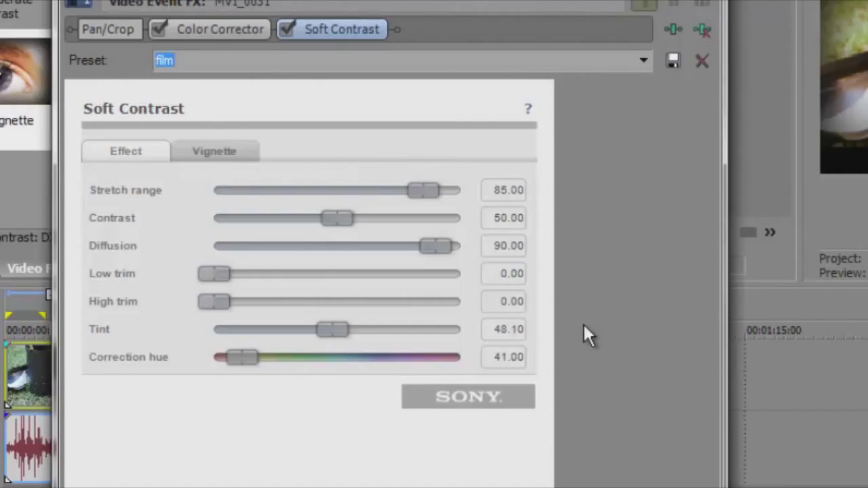
pyautogui.click(239, 149)
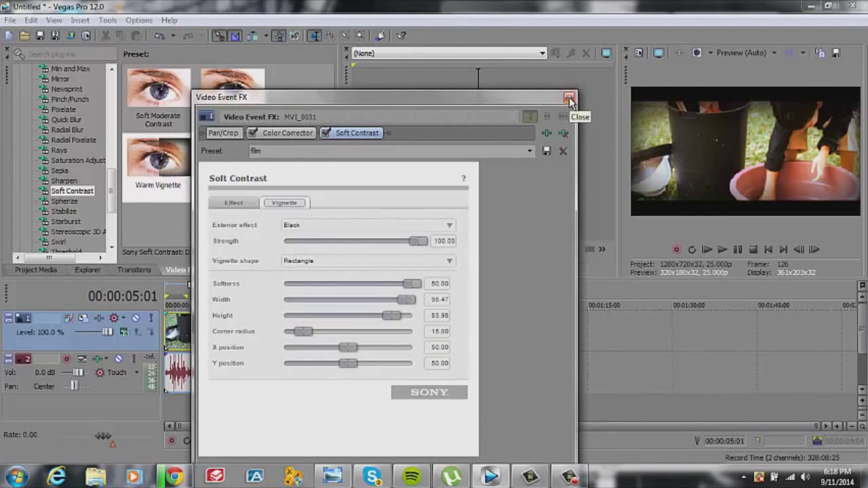
# - Add Color Curves with its (Default) preset to the video clip
pyautogui.click(569, 99)
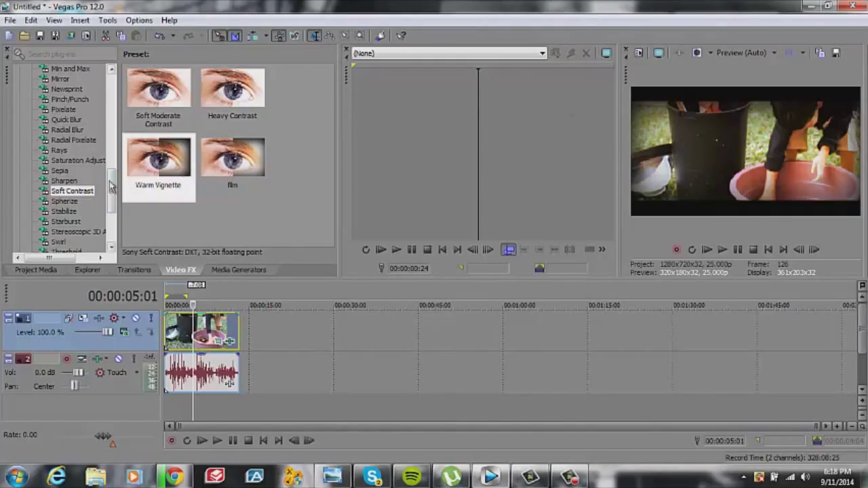
pyautogui.scroll(10, 112, 196)
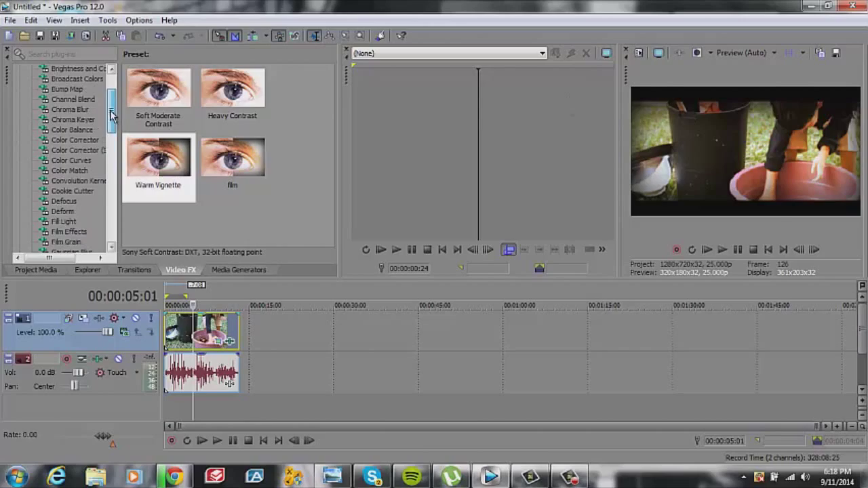
pyautogui.click(82, 162)
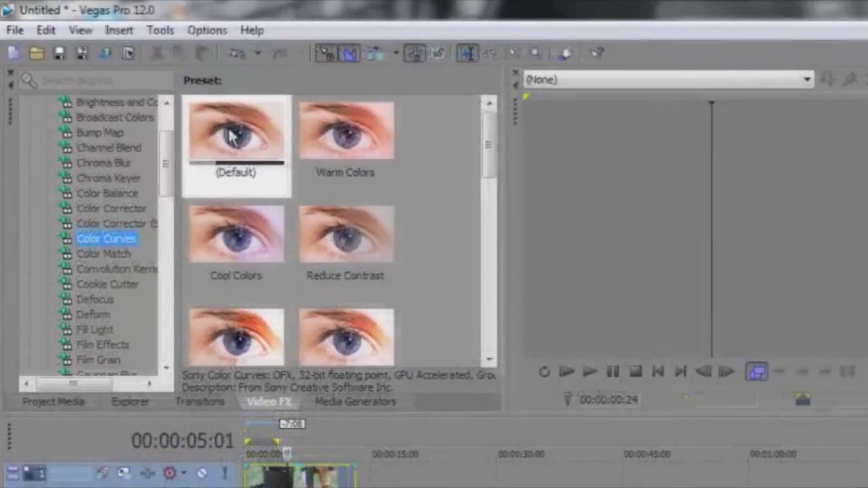
pyautogui.click(165, 85)
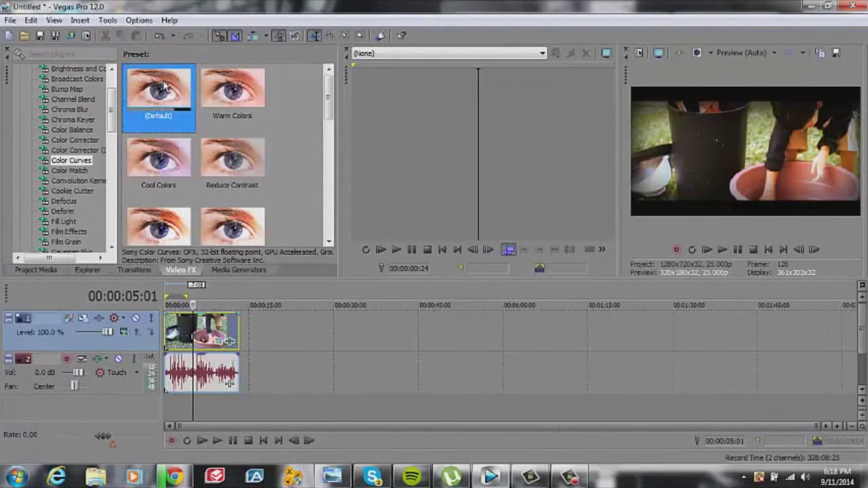
pyautogui.moveTo(163, 81); pyautogui.dragTo(201, 339)
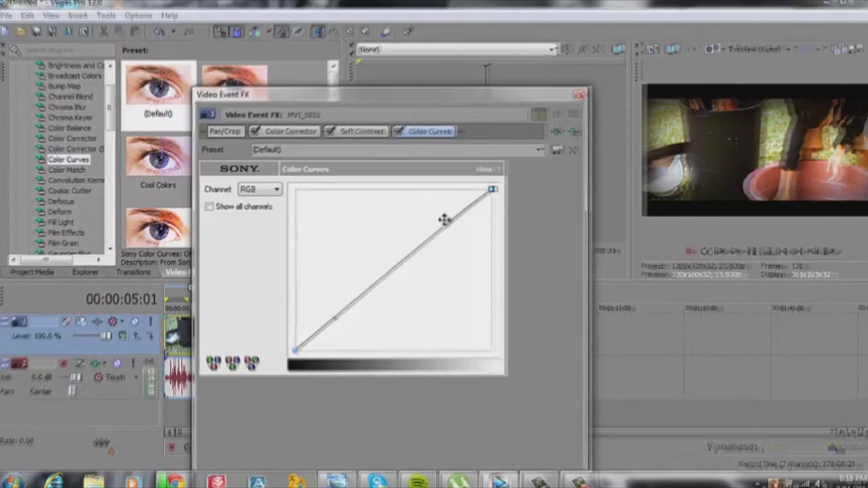
# - Bend the RGB curve into an S-shape, raising highlights and deepening shadows
pyautogui.moveTo(444, 222); pyautogui.dragTo(408, 209)
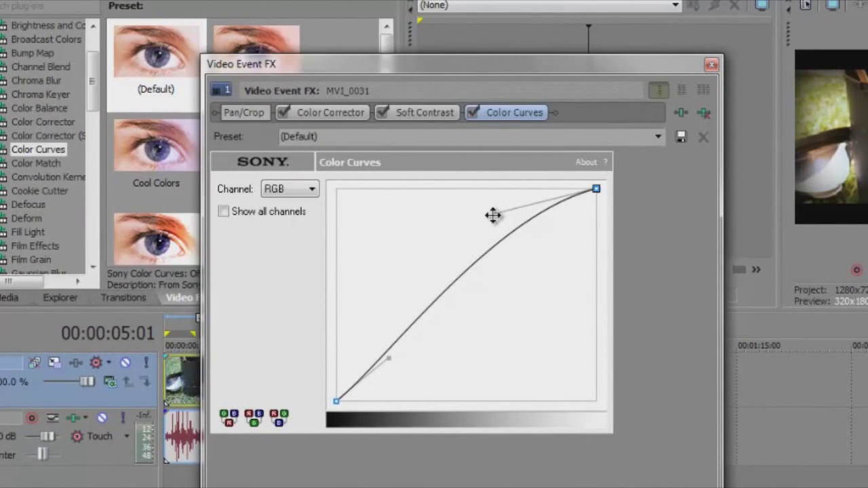
pyautogui.moveTo(388, 358); pyautogui.dragTo(418, 386)
pyautogui.moveTo(493, 215); pyautogui.dragTo(491, 209)
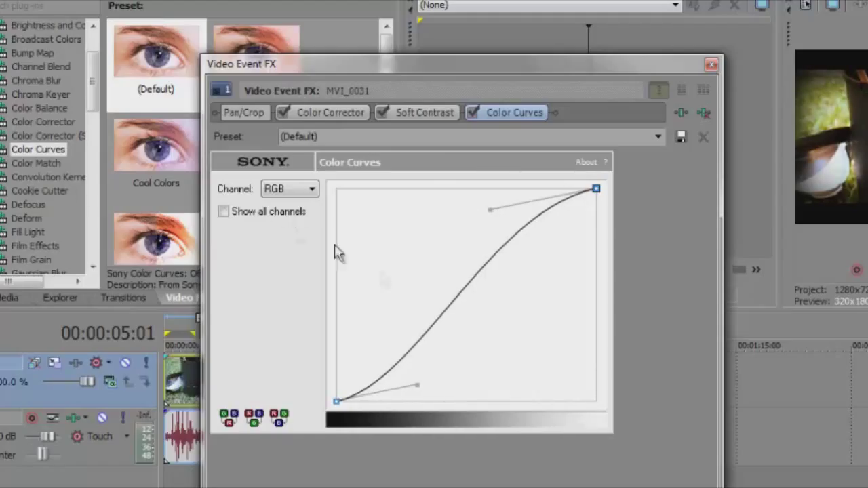
# - Reshape the Red channel curve by pulling its top down and straightening its bottom
pyautogui.click(298, 191)
pyautogui.click(284, 210)
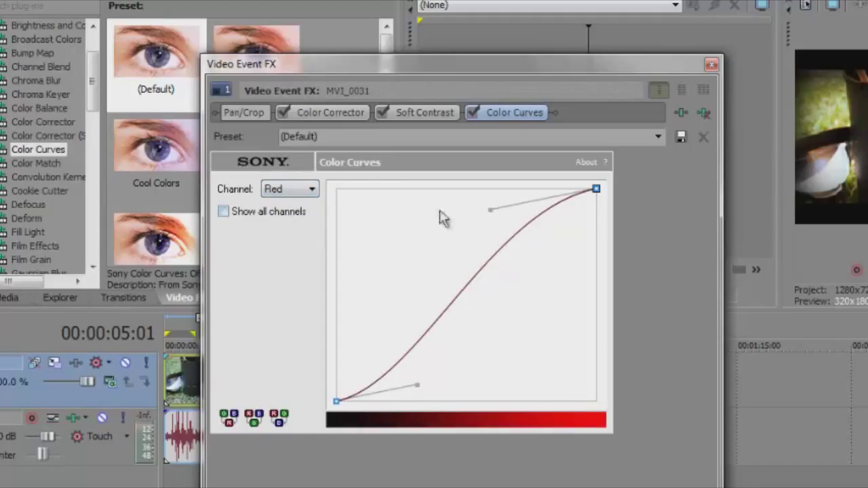
pyautogui.moveTo(494, 206); pyautogui.dragTo(537, 235)
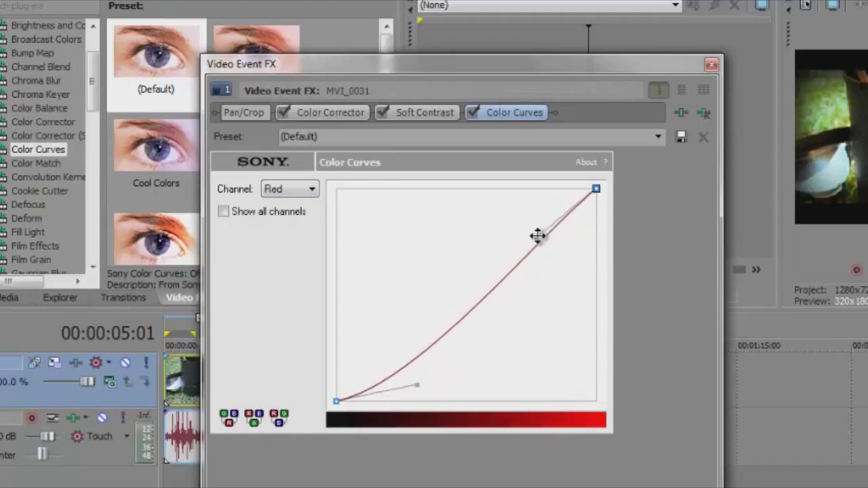
pyautogui.moveTo(418, 385)
pyautogui.mouseDown()
pyautogui.moveTo(407, 354)
pyautogui.moveTo(423, 378)
pyautogui.moveTo(420, 370)
pyautogui.mouseUp()
# - Bend the upper Green and Blue channel curves, then apply the 'film' curve preset
pyautogui.click(305, 190)
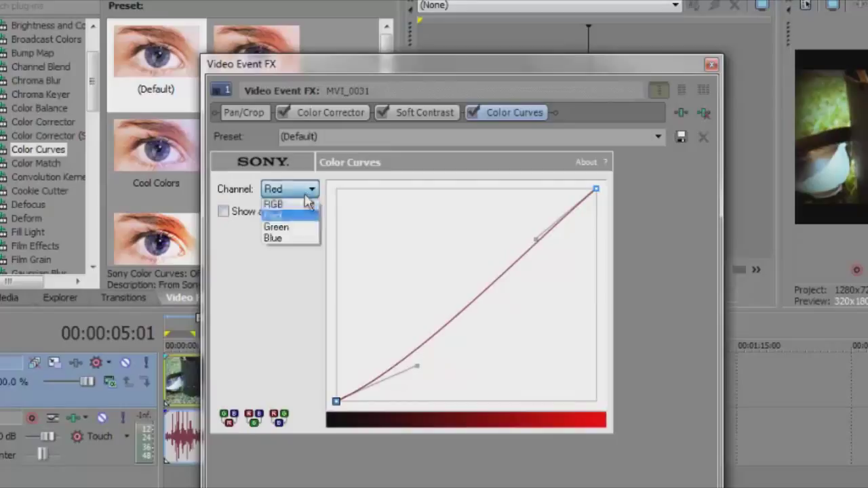
pyautogui.click(291, 230)
pyautogui.moveTo(494, 210)
pyautogui.mouseDown()
pyautogui.moveTo(504, 228)
pyautogui.moveTo(483, 208)
pyautogui.moveTo(495, 221)
pyautogui.mouseUp()
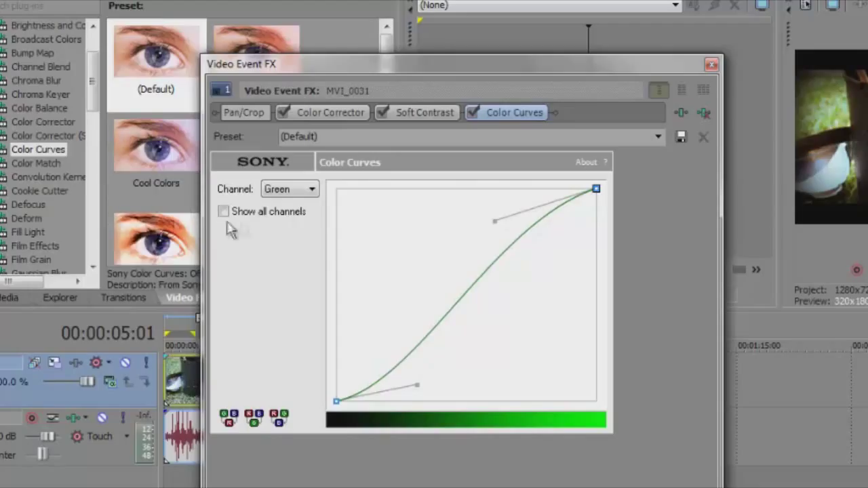
pyautogui.click(301, 189)
pyautogui.click(288, 238)
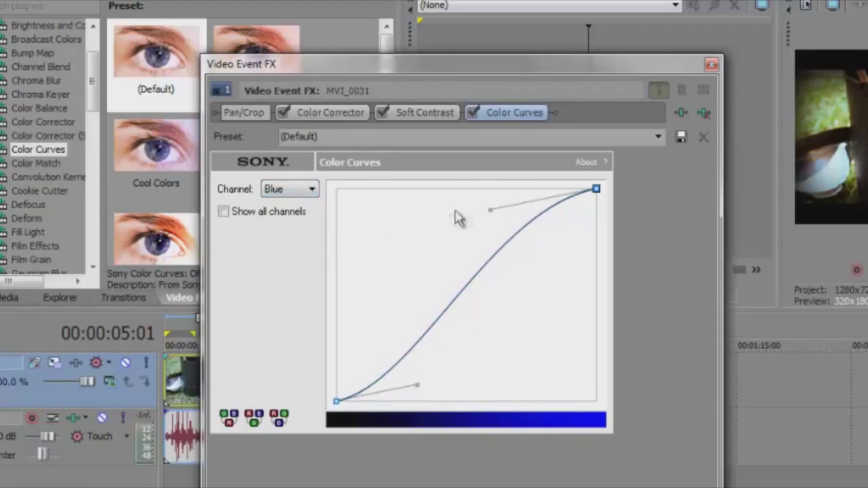
pyautogui.moveTo(495, 220); pyautogui.dragTo(498, 216)
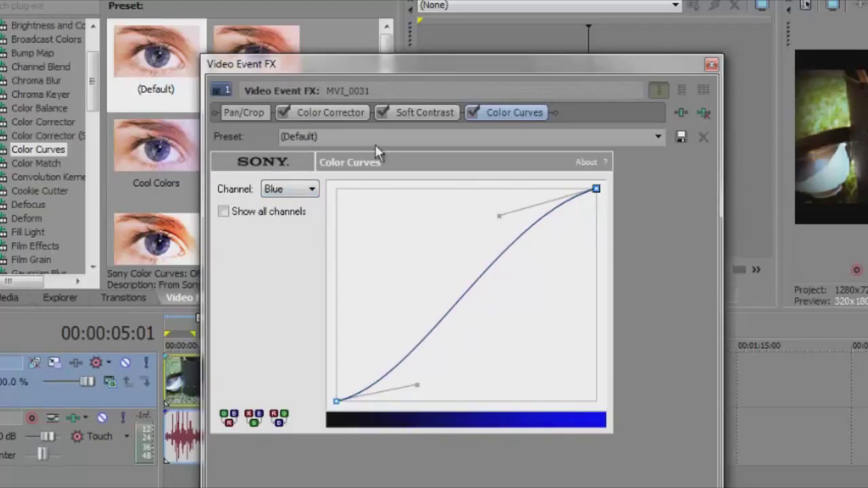
pyautogui.click(658, 137)
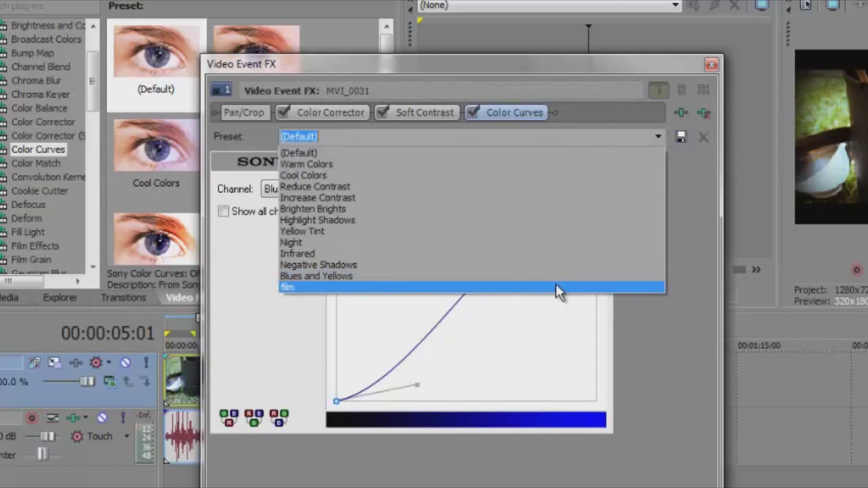
pyautogui.click(556, 290)
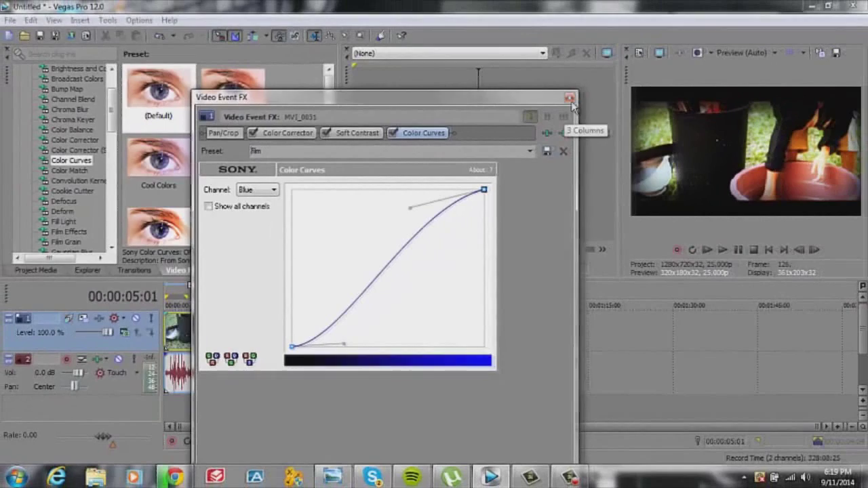
# - Close Video Event FX, turn on Split Screen View, and play from the start
pyautogui.click(569, 99)
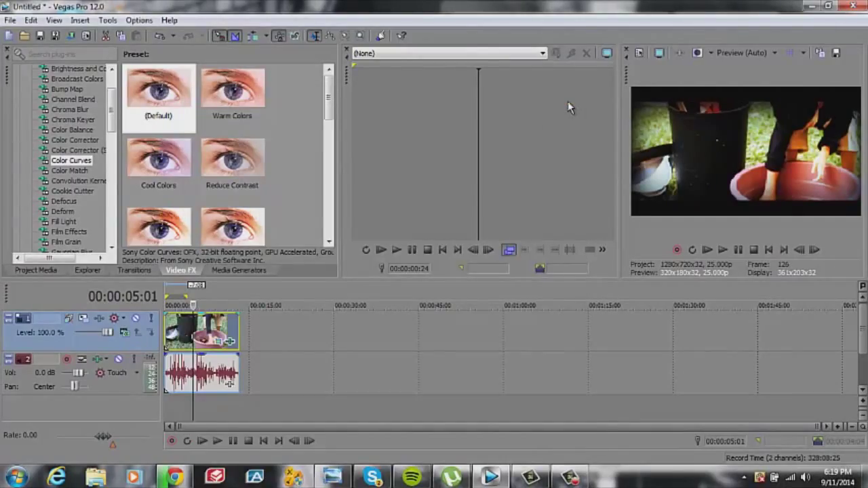
pyautogui.click(697, 55)
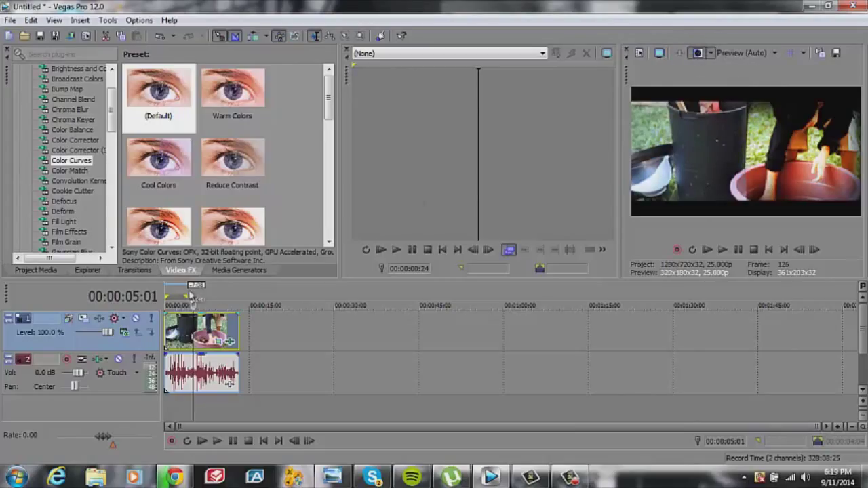
pyautogui.click(169, 297)
pyautogui.click(218, 441)
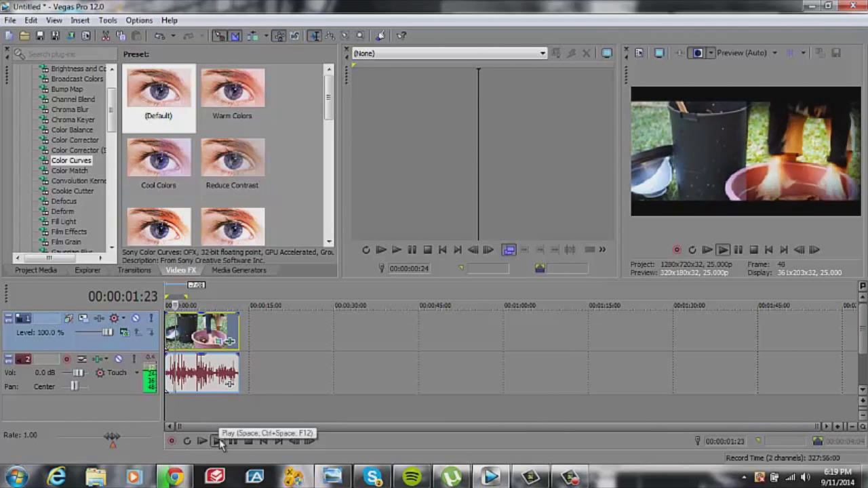
# - Compare using Select Right Half, stop playback, mute the clip's audio, and return to start
pyautogui.click(709, 52)
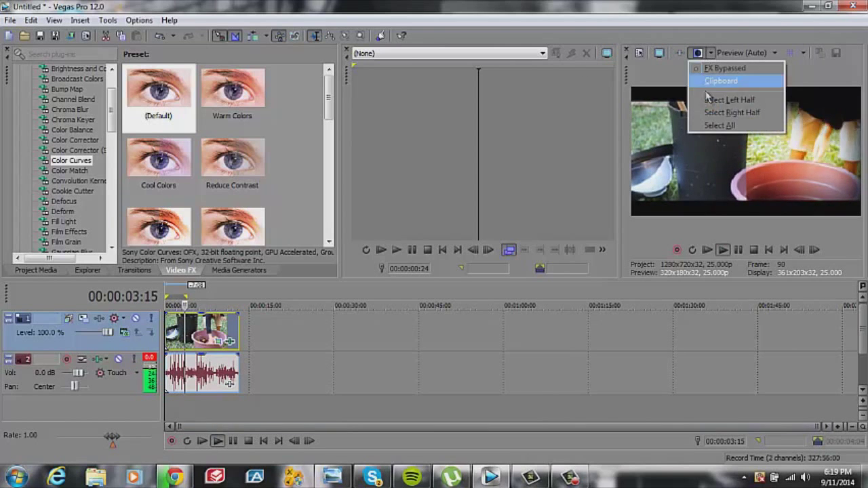
pyautogui.click(713, 112)
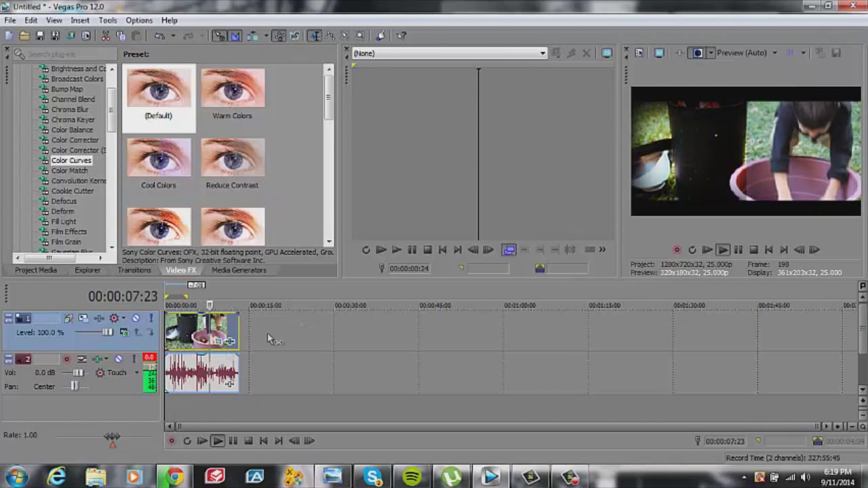
pyautogui.click(737, 255)
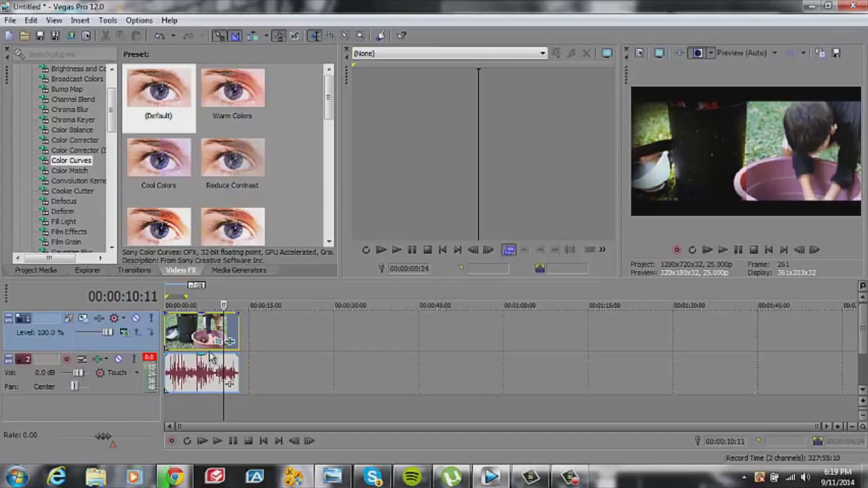
pyautogui.moveTo(202, 355); pyautogui.dragTo(201, 392)
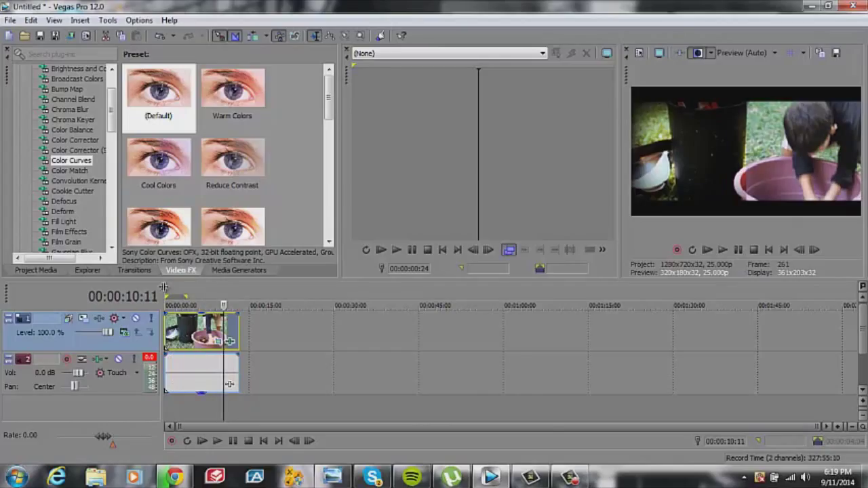
pyautogui.press('Home')
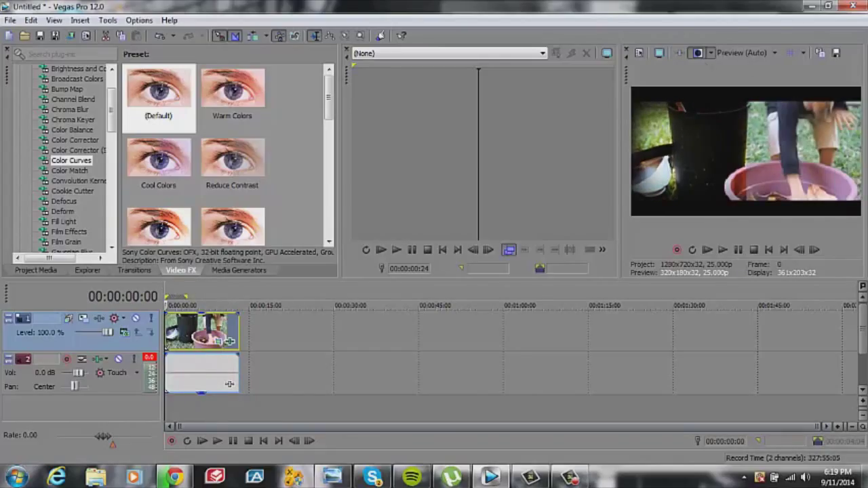
# - Play with Split Screen View off, then re-enable it set to Select Right Half
pyautogui.click(697, 54)
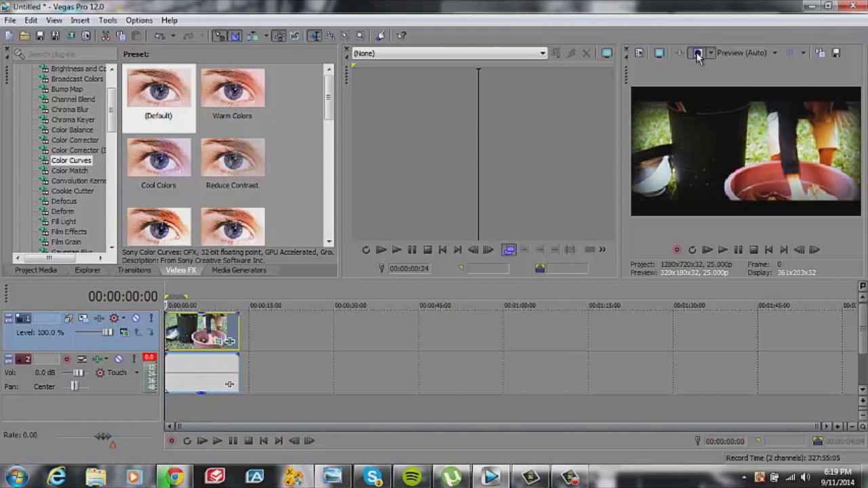
pyautogui.click(217, 440)
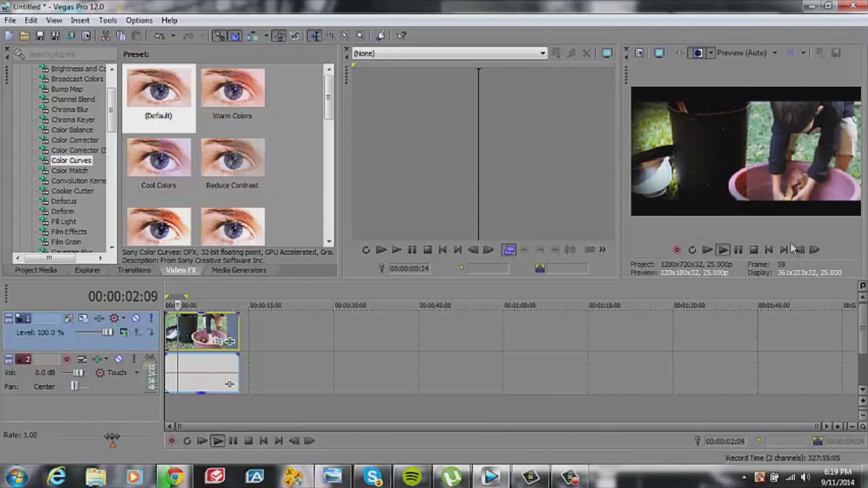
pyautogui.click(697, 53)
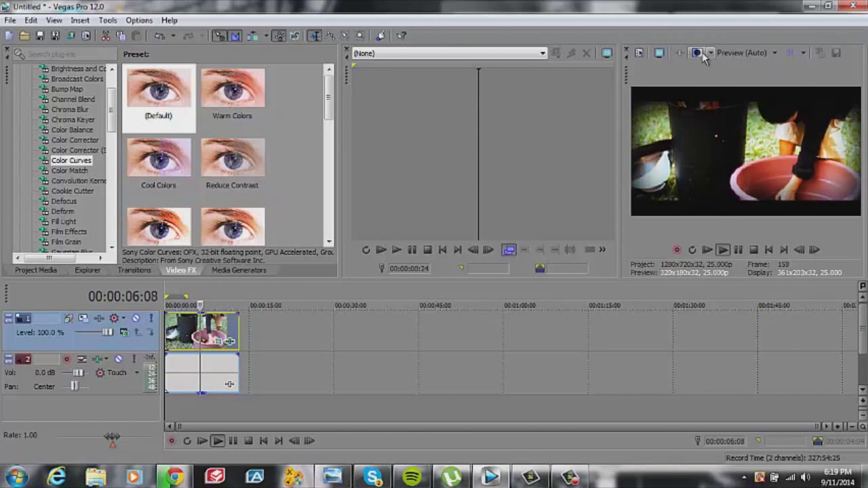
pyautogui.click(711, 54)
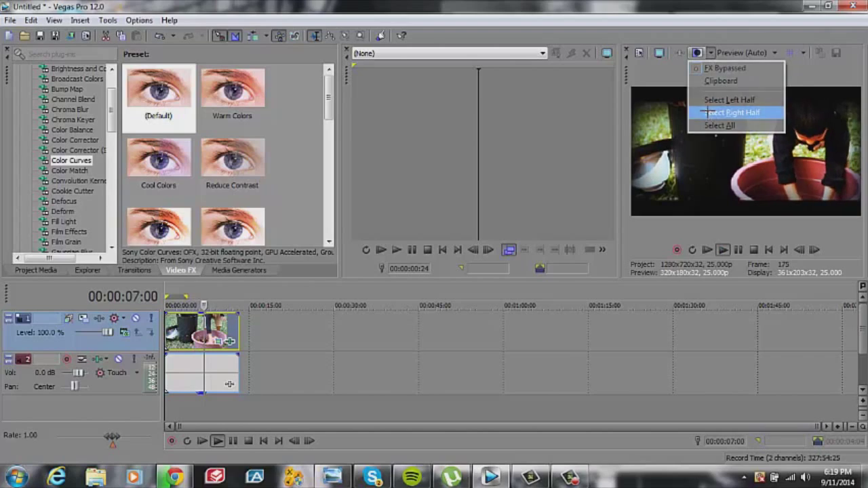
pyautogui.click(710, 116)
# - Switch the split-screen comparison to Select All, replay from the beginning, and pause
pyautogui.click(711, 54)
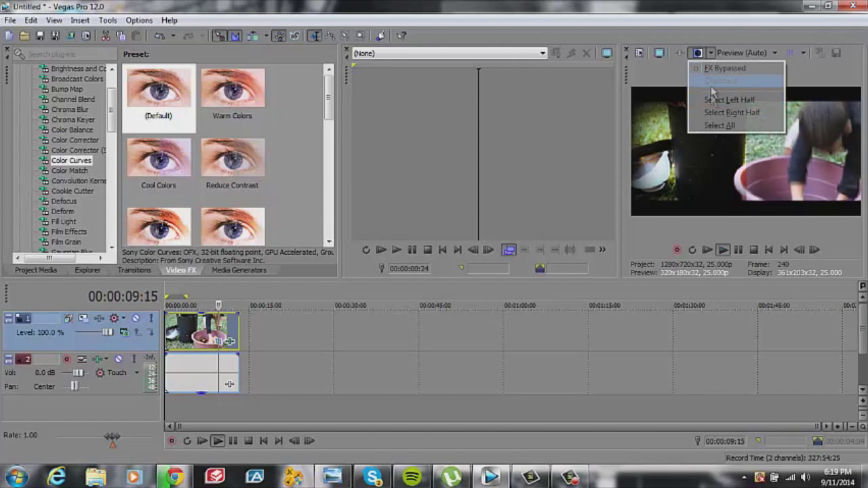
pyautogui.click(716, 126)
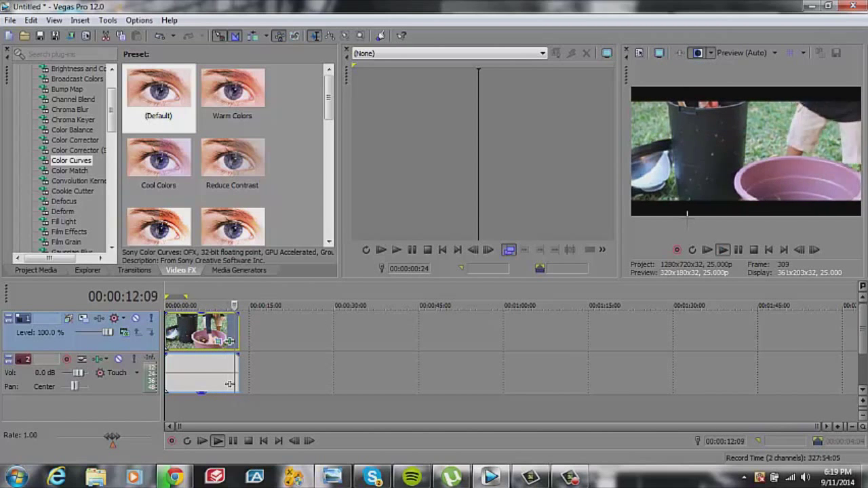
pyautogui.click(710, 53)
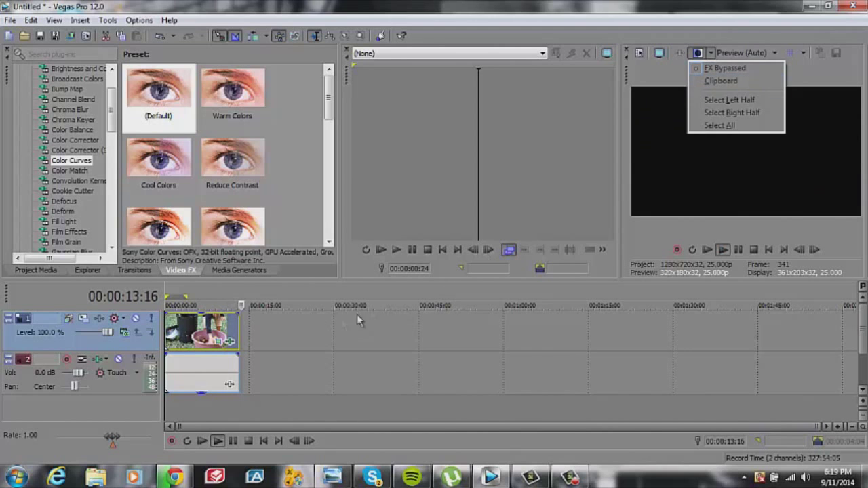
pyautogui.click(163, 284)
pyautogui.click(170, 293)
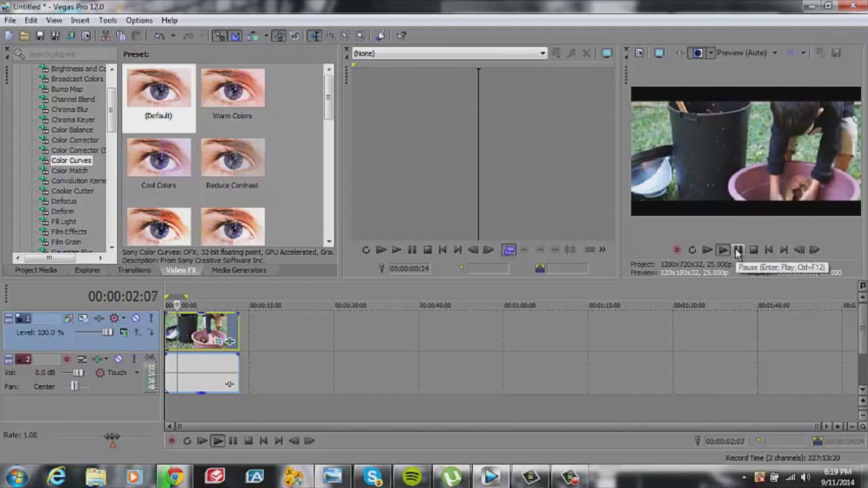
pyautogui.click(738, 251)
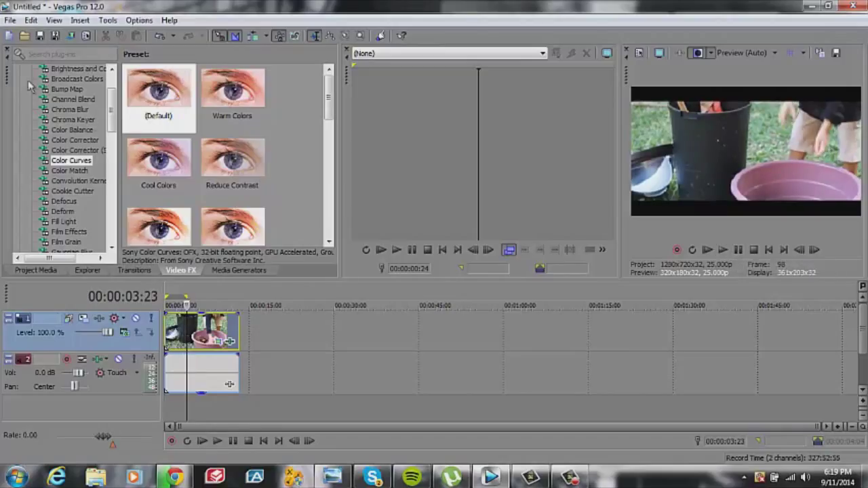